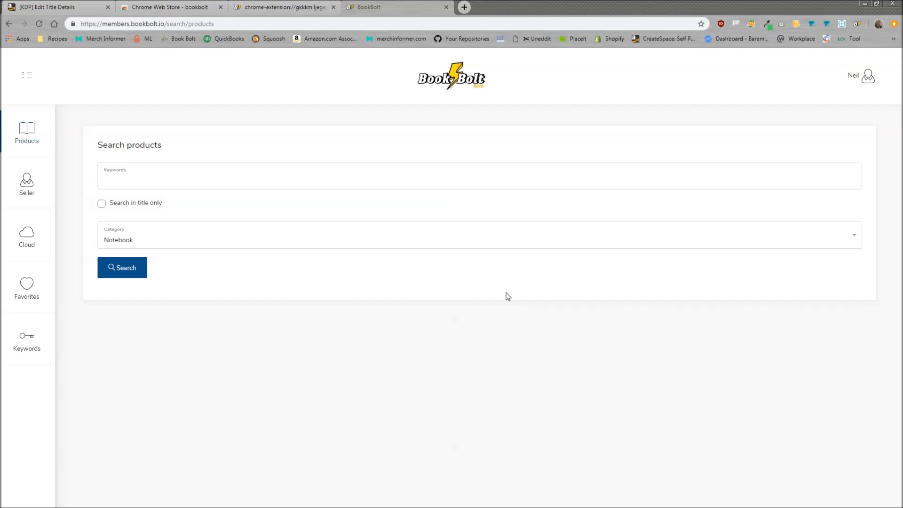
Step: Open the Book Bolt Lister extension page from the account options and launch the installed extension
left_click(868, 81)
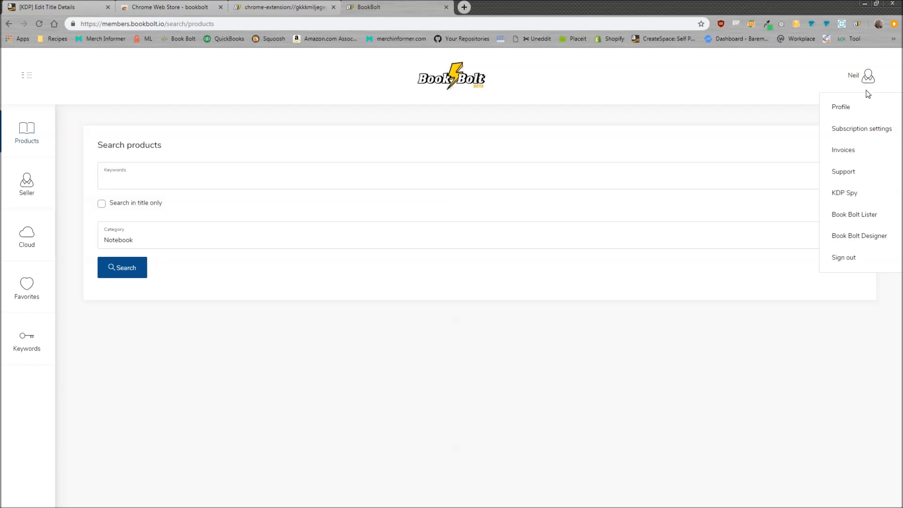
left_click(862, 222)
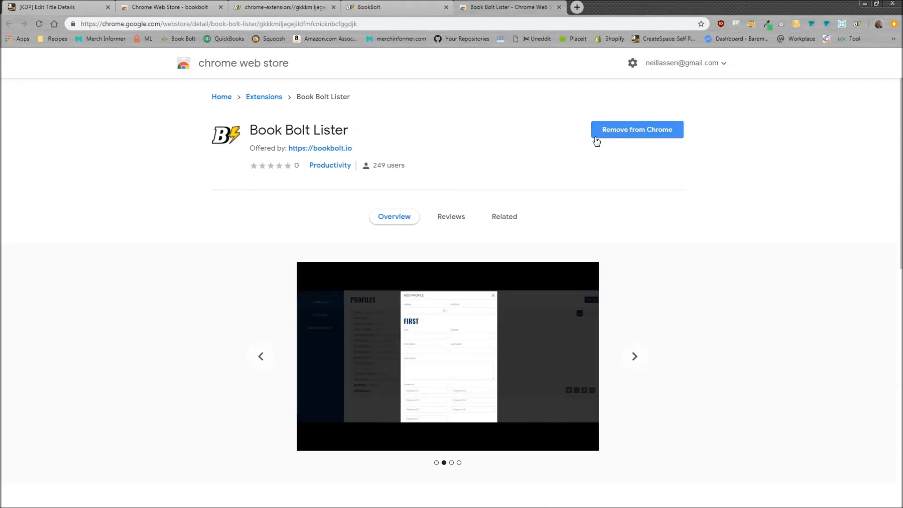
left_click(858, 29)
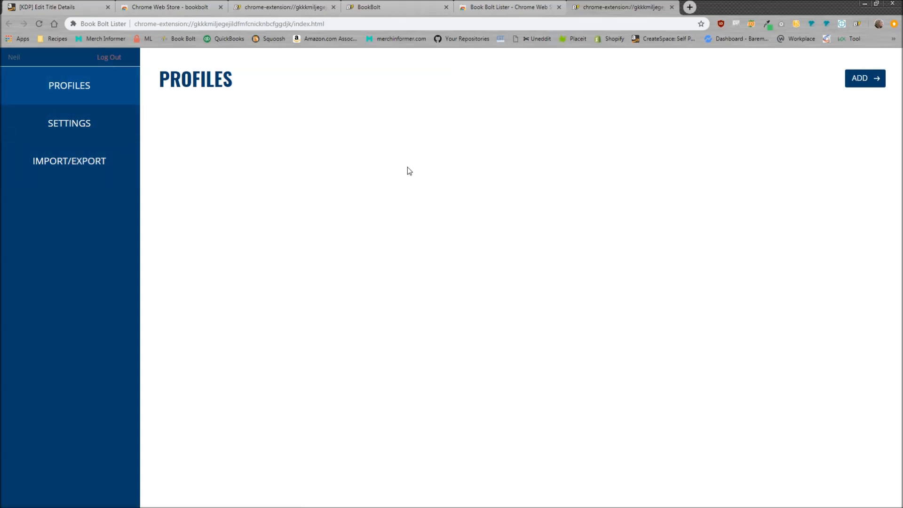
Step: Look over the extension's settings and import/export pages, and return to the profiles page
left_click(71, 124)
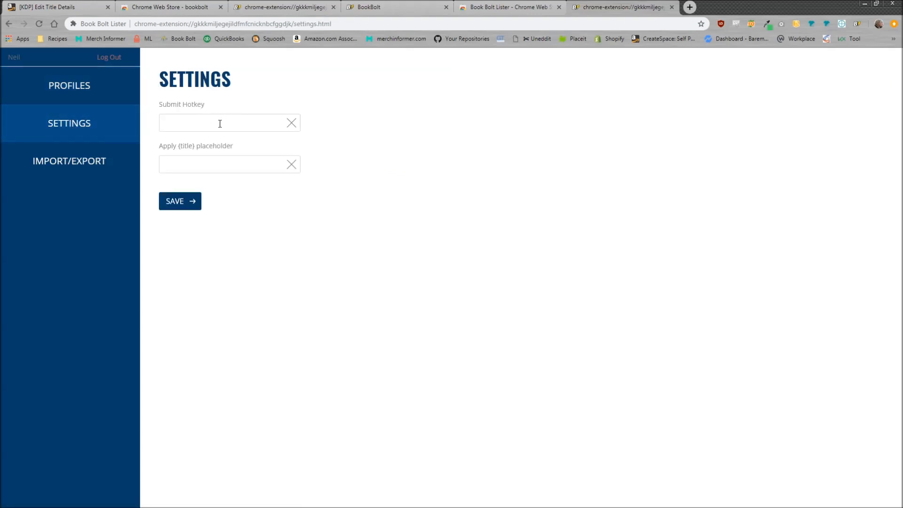
left_click(96, 157)
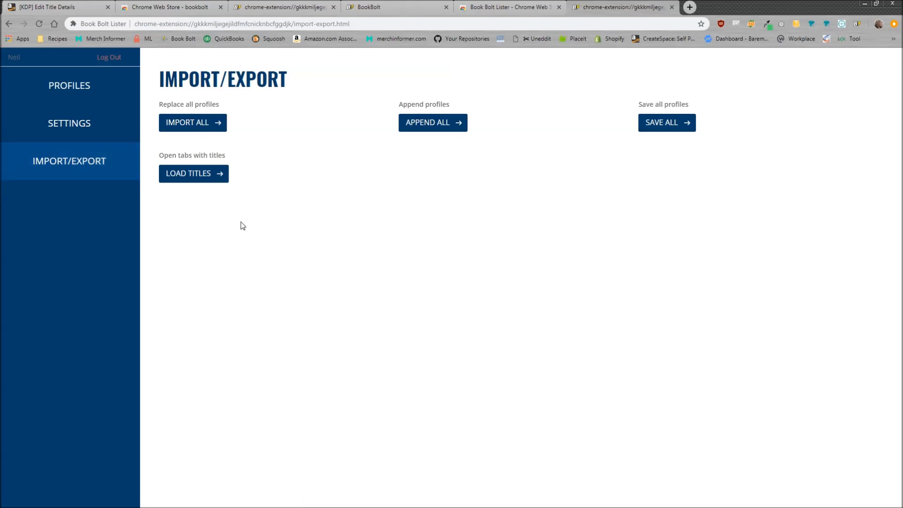
left_click(81, 94)
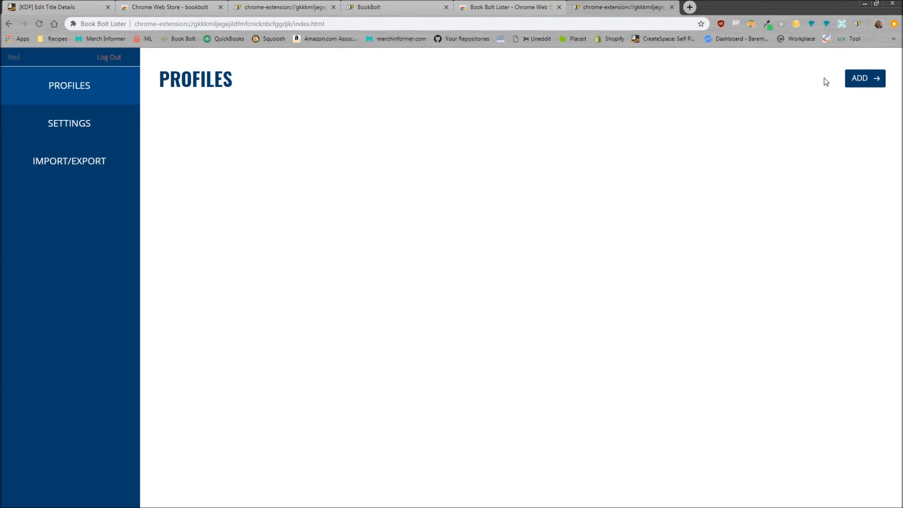
Step: Start a new profile with the hotkey Shift+R and the title "Book Bolt Journal"
left_click(868, 84)
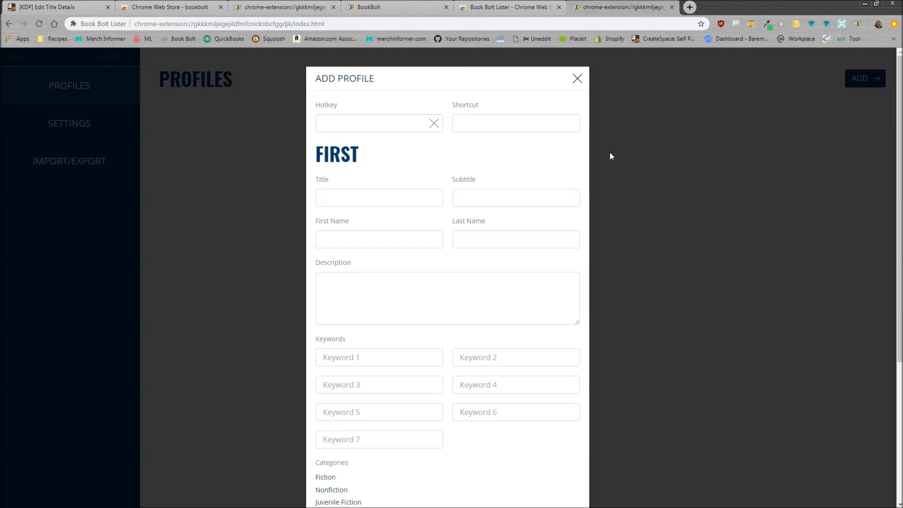
left_click(355, 124)
key("shift+r")
left_click(383, 201)
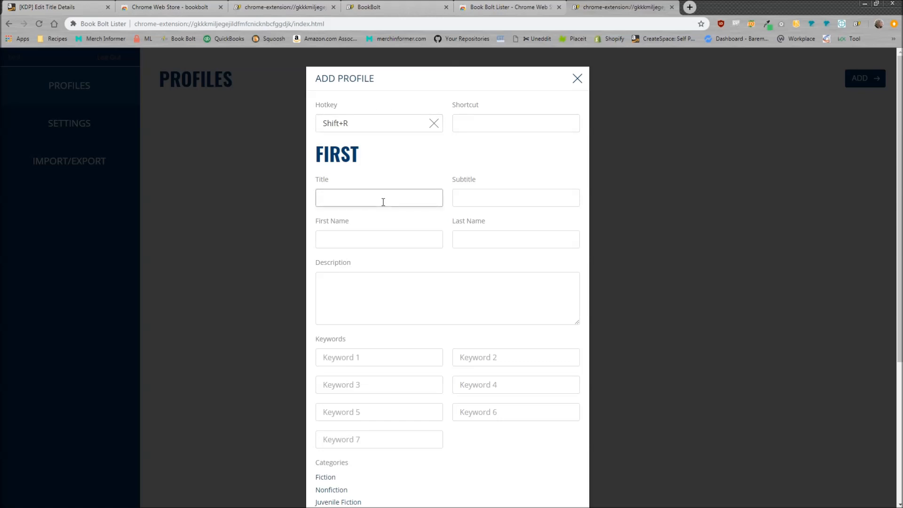
type("Book Bolt Journal")
Step: Set the profile's subtitle to "Perfect Notebook to jot down kdp thoughts"
left_click(511, 192)
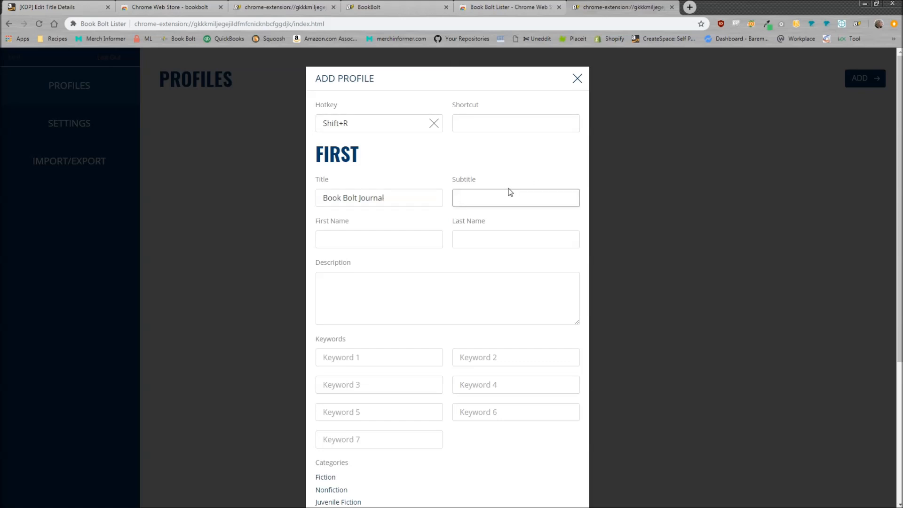
type("Perfect")
type(" Notebook to")
type(" Jot dow")
key("BackSpace")
key("BackSpace")
key("BackSpace")
key("BackSpace")
key("BackSpace")
key("BackSpace")
key("BackSpace")
type("jot down kdp thoughts")
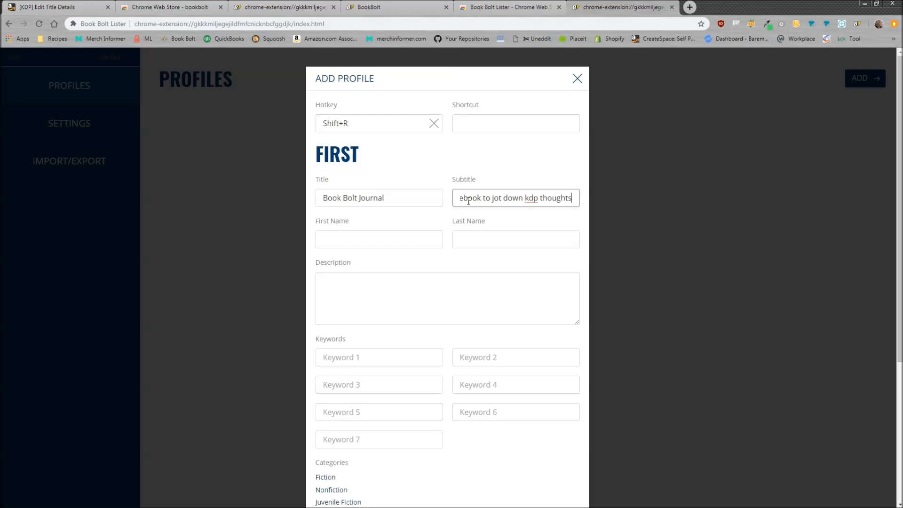
Step: Fill in the author fields of the profile with first name "Book" and last name "Bolt"
left_click(374, 242)
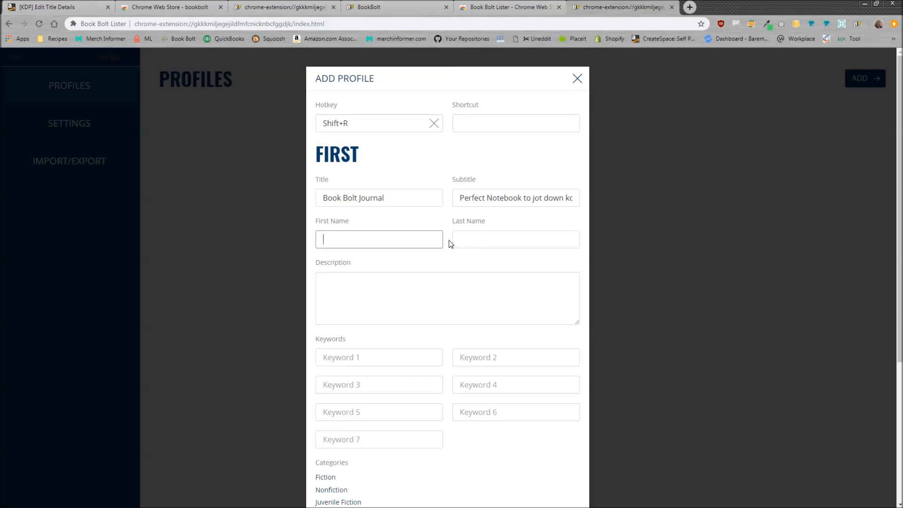
type("Book")
left_click(487, 239)
type("Bolt")
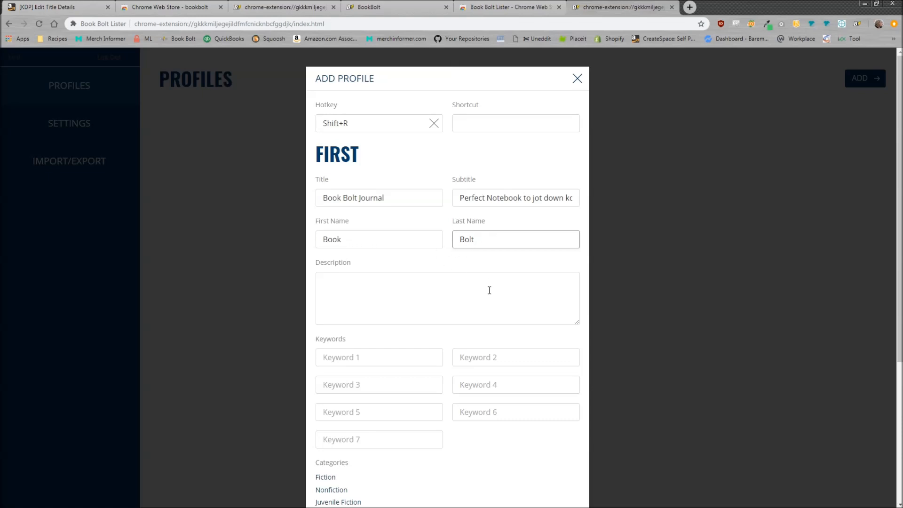
Step: Set the description to "This book bolt journal is perfect for those who want to jot down their thoughts and ideas on the no content KDP method."
left_click(393, 289)
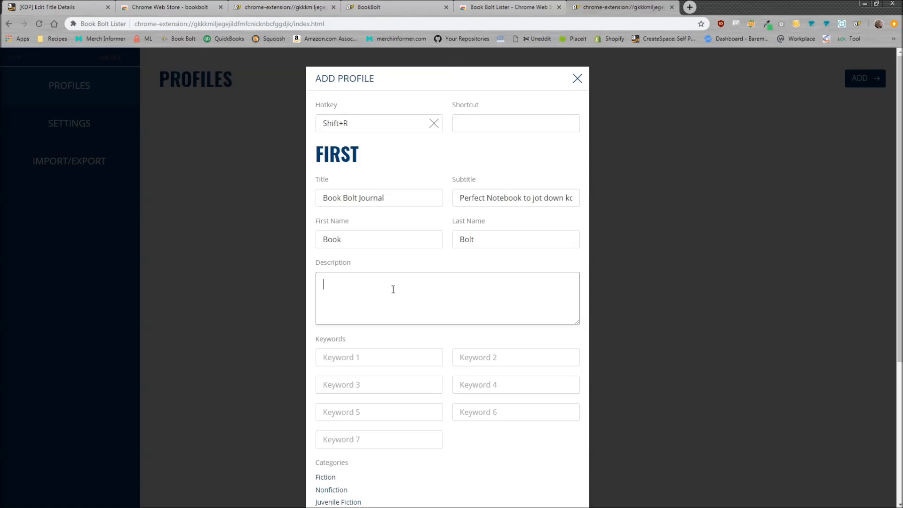
type("This book bolt journal is perfect for t")
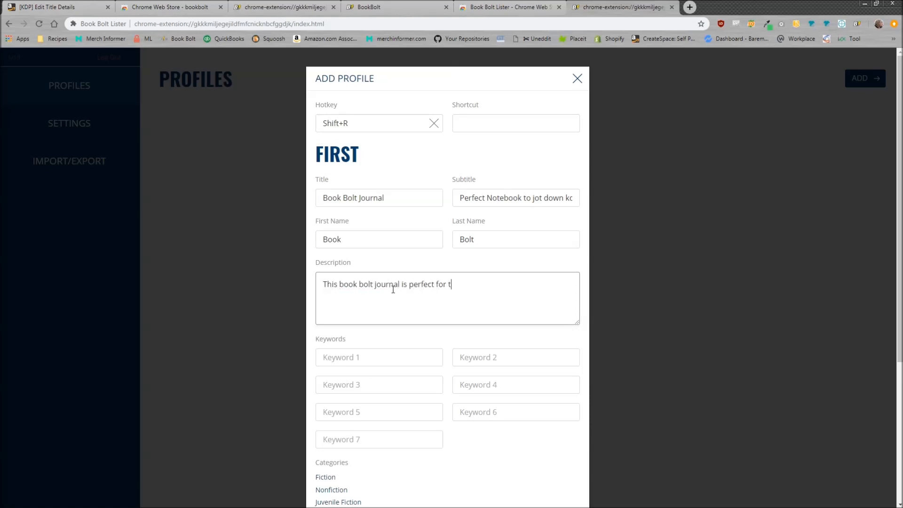
type("hose who want to jot down their thoughts and ideas on the no content KDP method.")
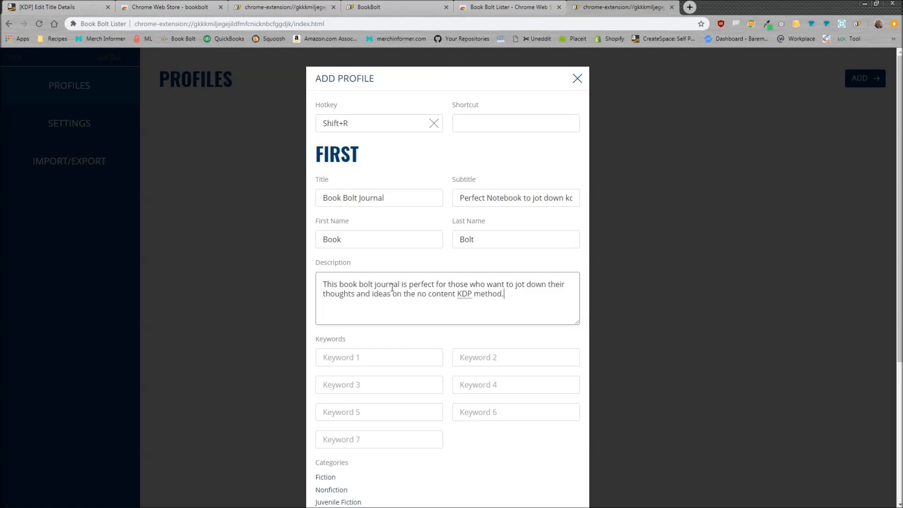
Step: Enter keywords 1 to 4 as "Journal", "Notebook", "book bolt" and "book bolt software"
scroll(520, 339, "down", 2)
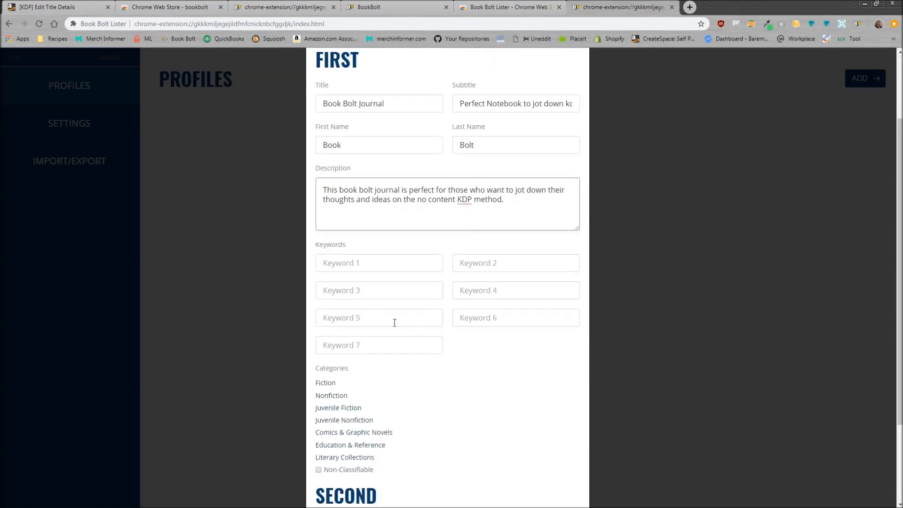
left_click(366, 269)
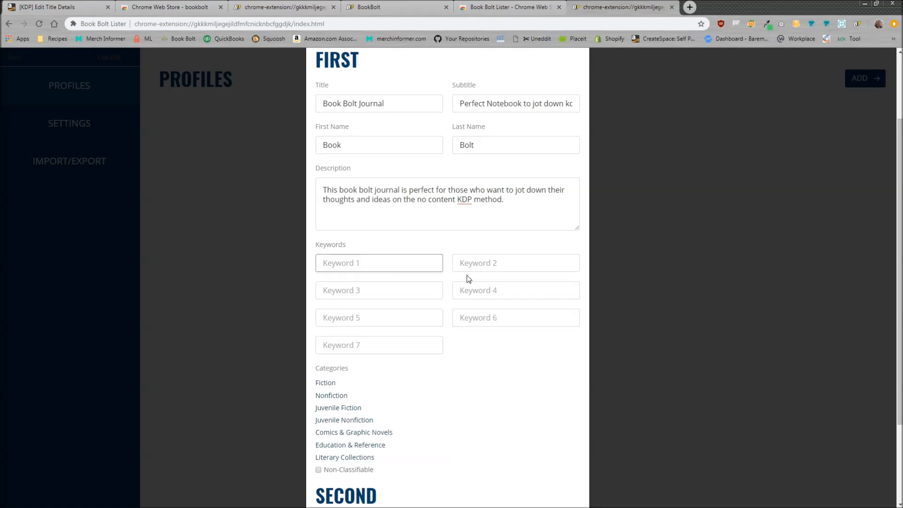
scroll(472, 270, "up", 2)
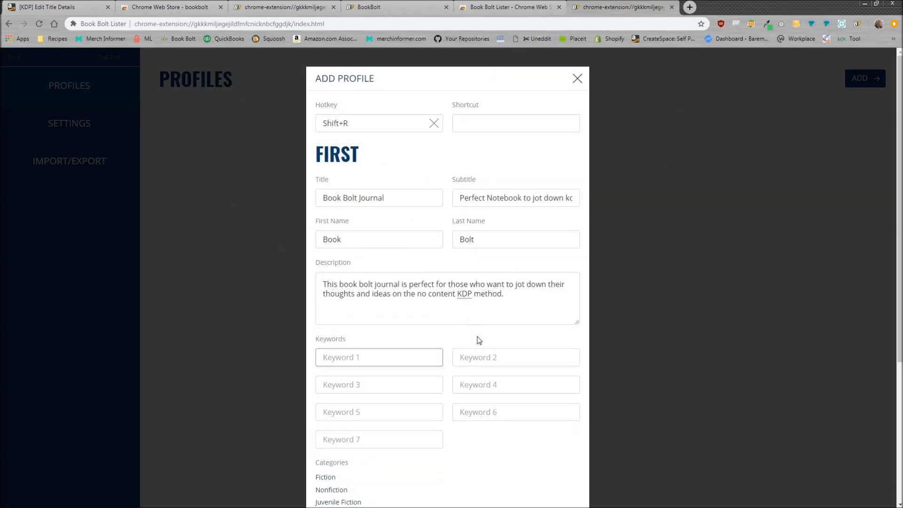
scroll(455, 375, "down", 2)
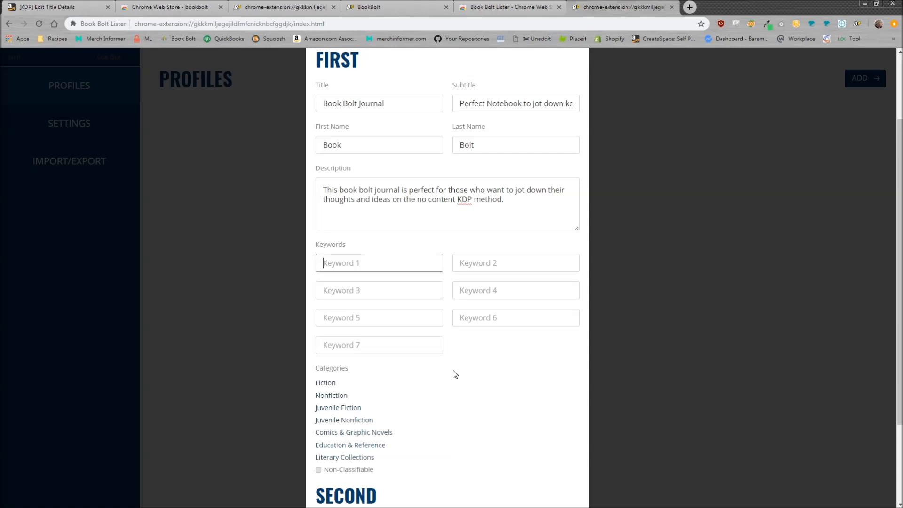
type("Journal")
left_click(502, 263)
type("Notebook")
left_click(398, 291)
type("book bolt")
key("Tab")
type("book bolt software")
Step: Enter keywords 5 to 7 as "gift for kdp users", "gift for print on demand sellers" and "print on demand sellers"
key("Tab")
type("gift for kdp users")
left_click(504, 318)
type("gift for ")
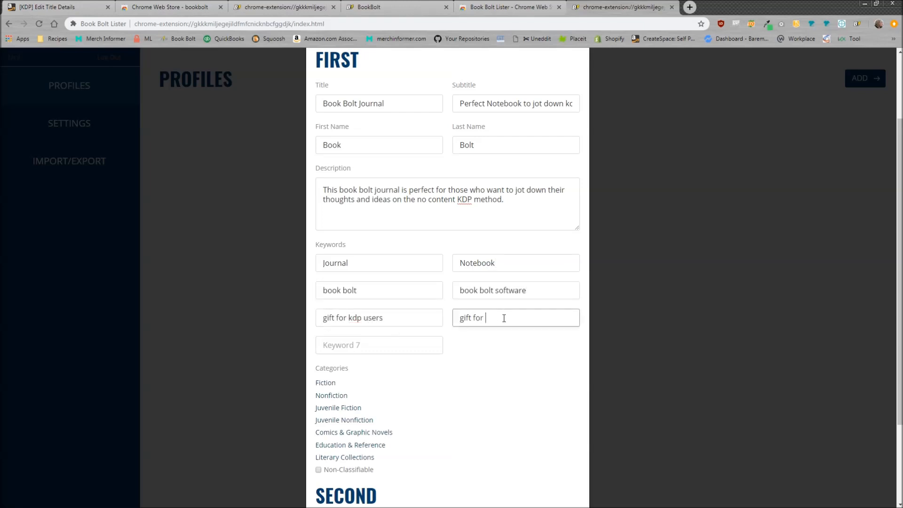
type("print on demand sellers")
left_click(419, 342)
type("print on demand sellers")
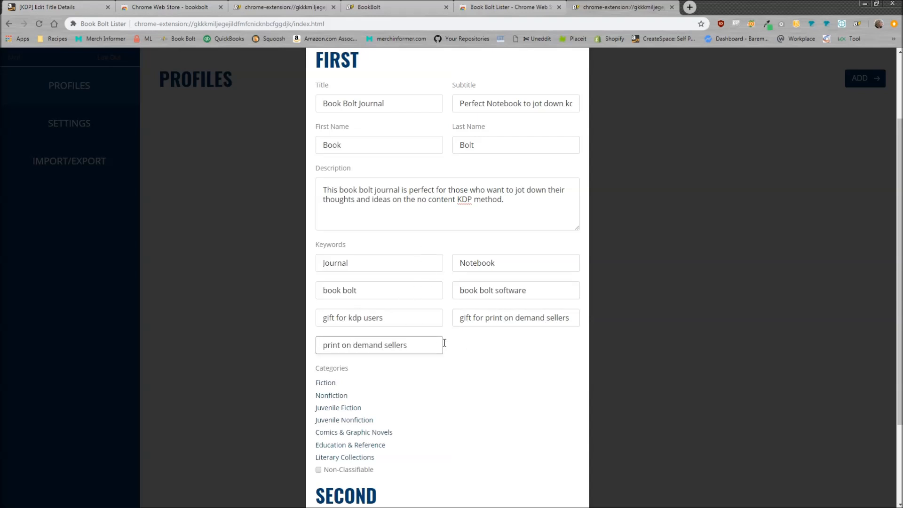
Step: Assign the profile to the category Nonfiction > Technology & Engineering > General
scroll(493, 362, "down", 2)
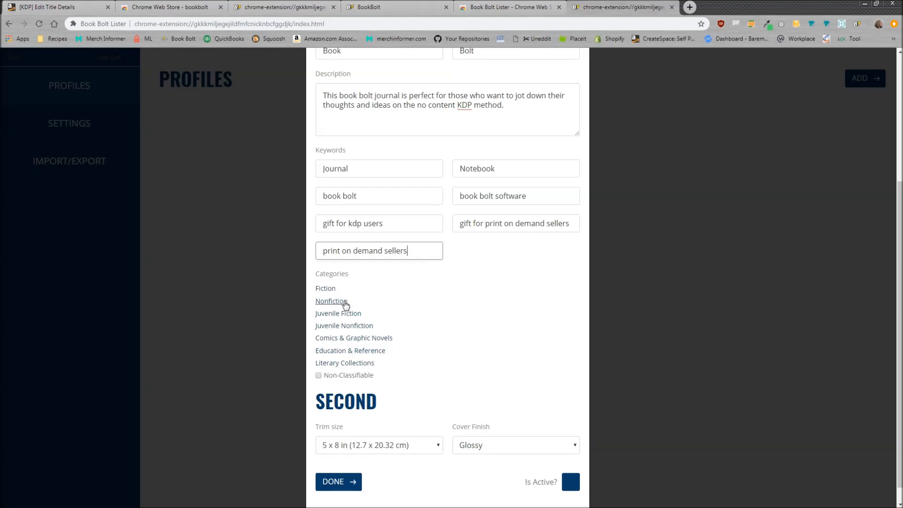
left_click(332, 301)
scroll(423, 320, "down", 2)
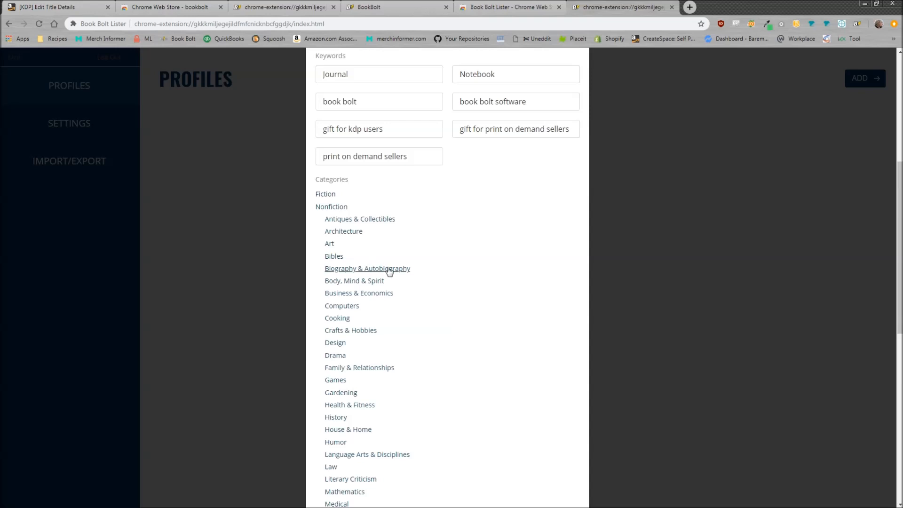
scroll(389, 273, "down", 2)
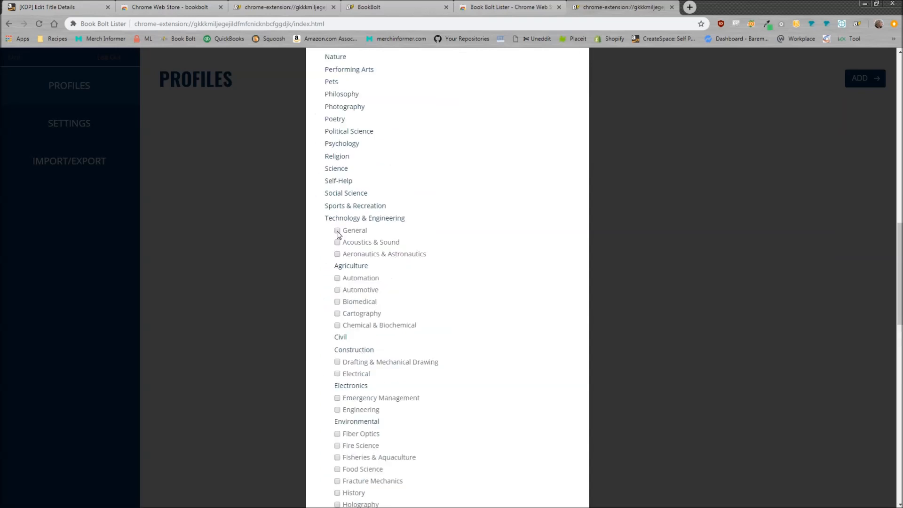
left_click(337, 231)
Step: Set the trim size to 8.5 x 11 in (21.59 x 27.94 cm) and keep the Glossy cover finish
scroll(407, 309, "down", 8)
scroll(407, 309, "down", 9)
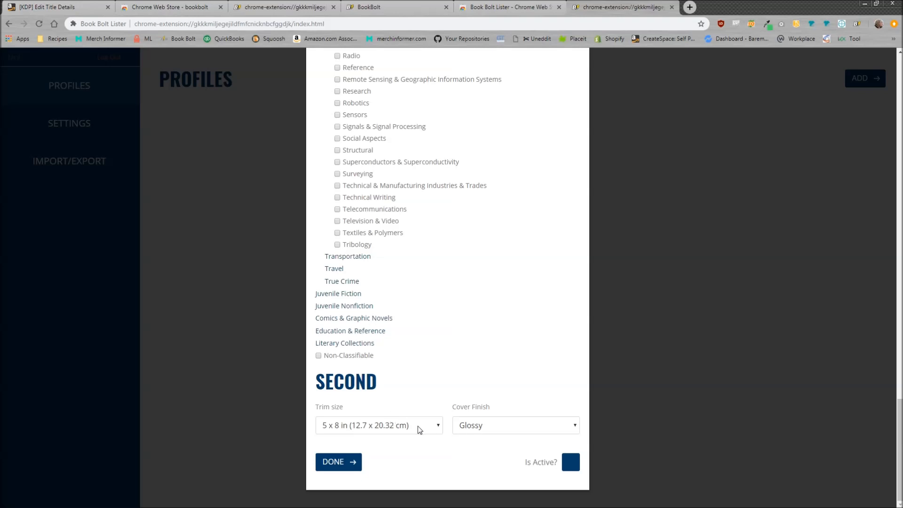
left_click(406, 427)
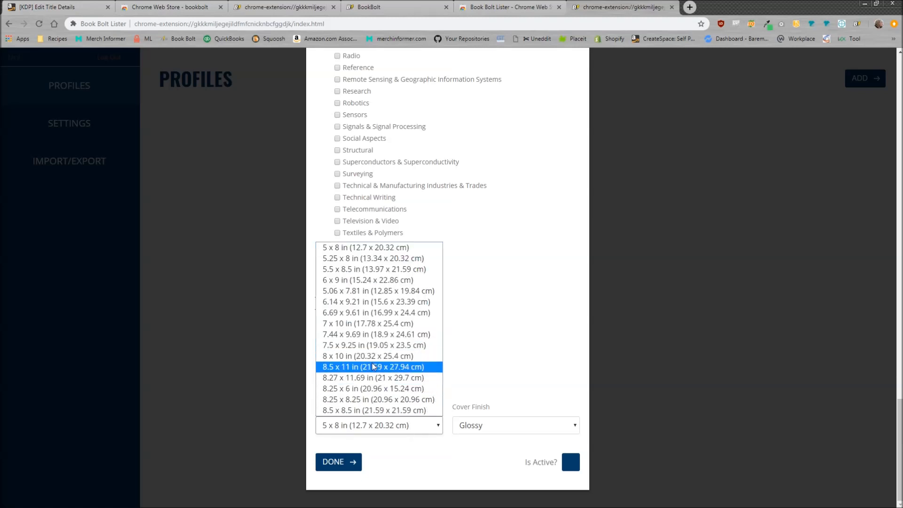
left_click(398, 367)
left_click(506, 426)
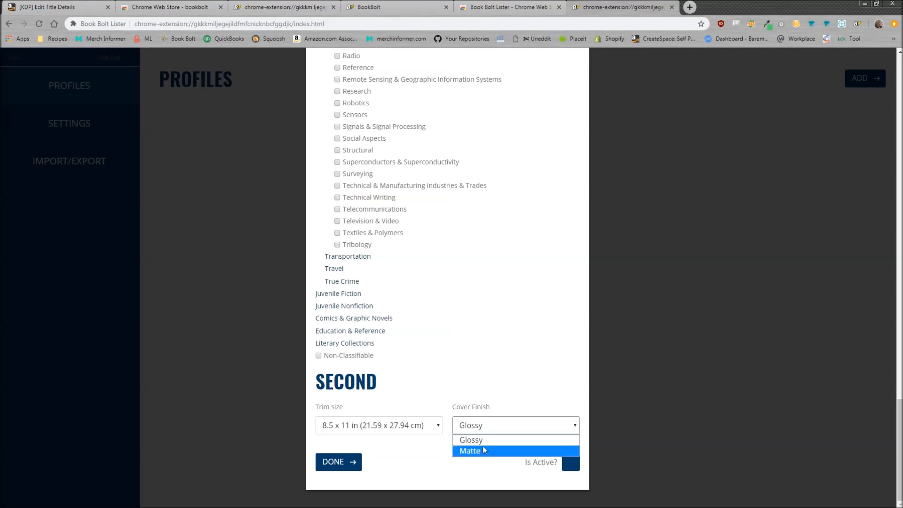
left_click(515, 400)
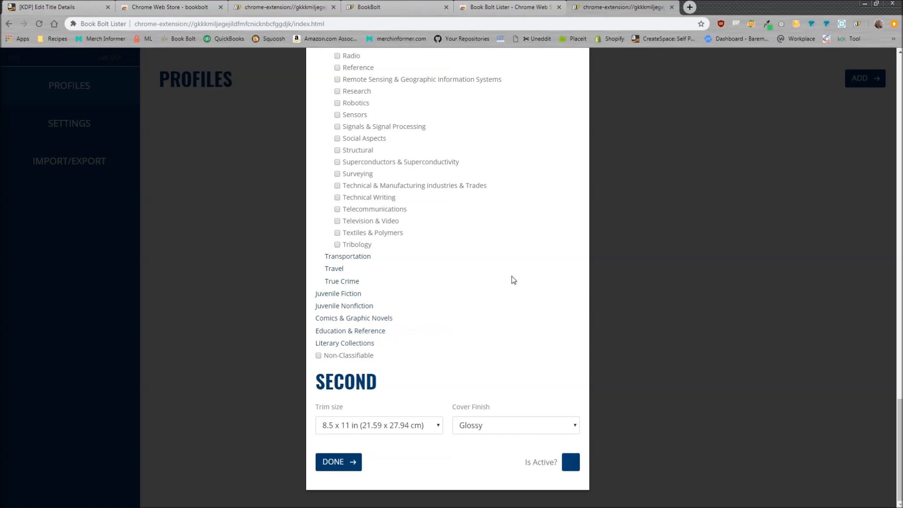
Step: Mark the new profile as active, review its entries and save it
left_click(574, 464)
scroll(510, 411, "up", 20)
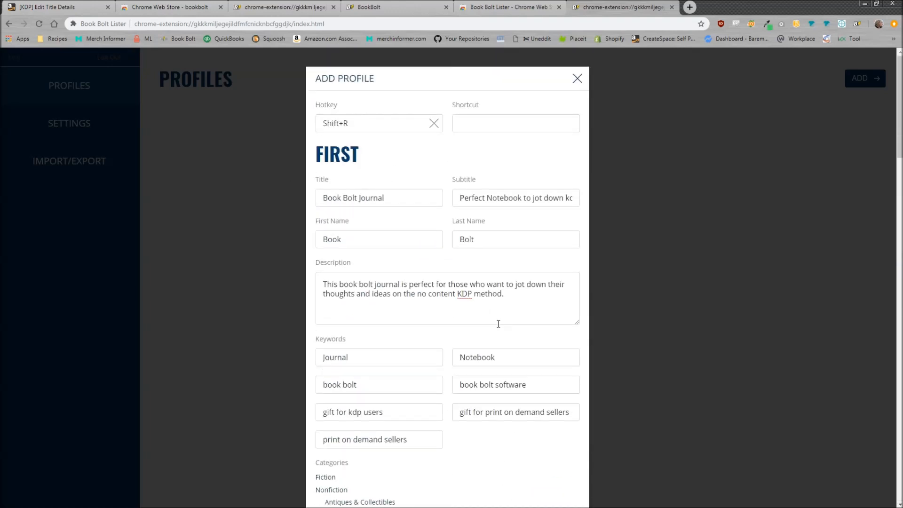
scroll(498, 325, "down", 20)
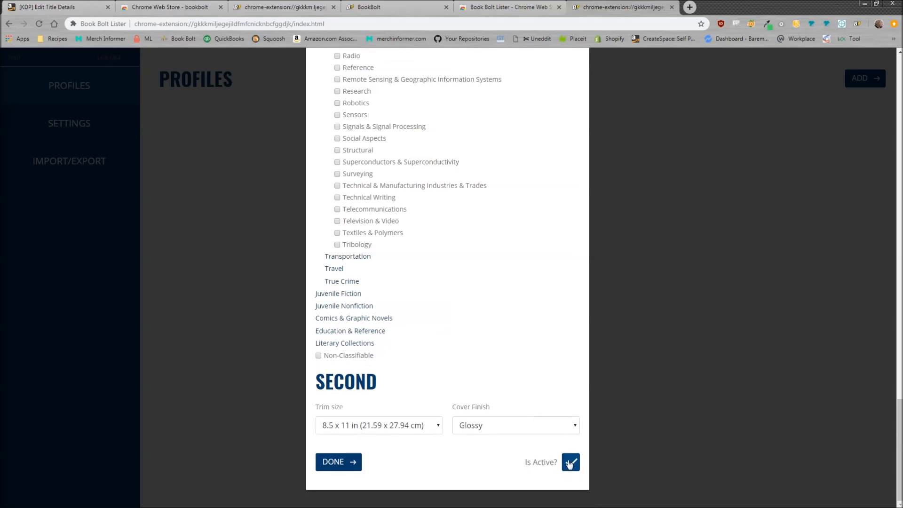
left_click(344, 466)
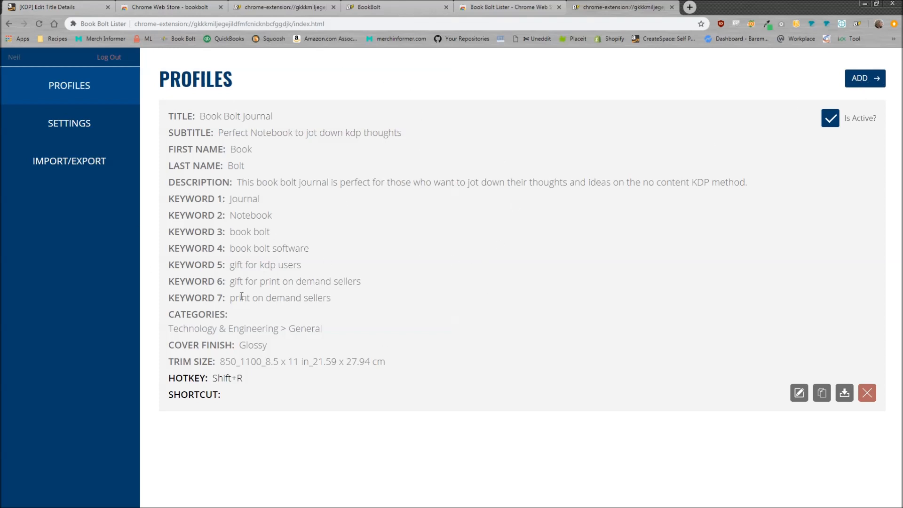
Step: Switch to the KDP title details page and look over the paperback form down to its Adult Content section
left_click(61, 8)
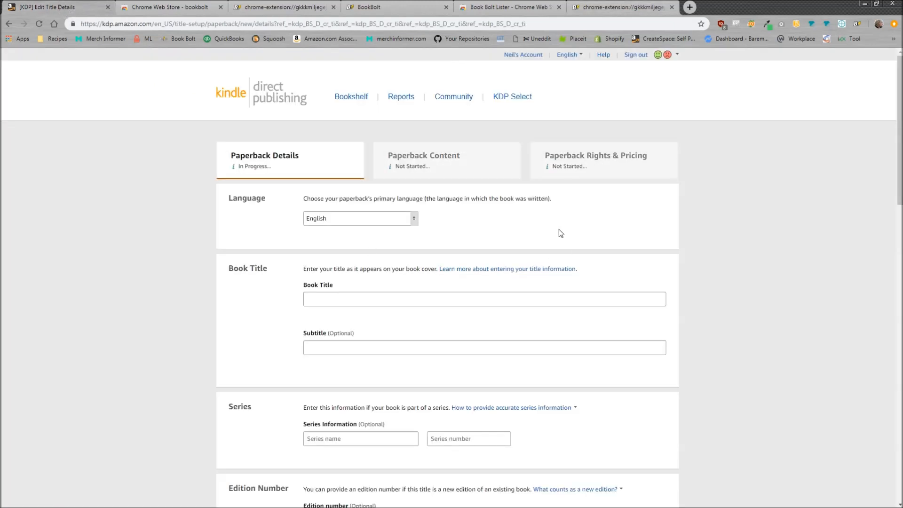
scroll(557, 240, "down", 4)
scroll(557, 243, "down", 8)
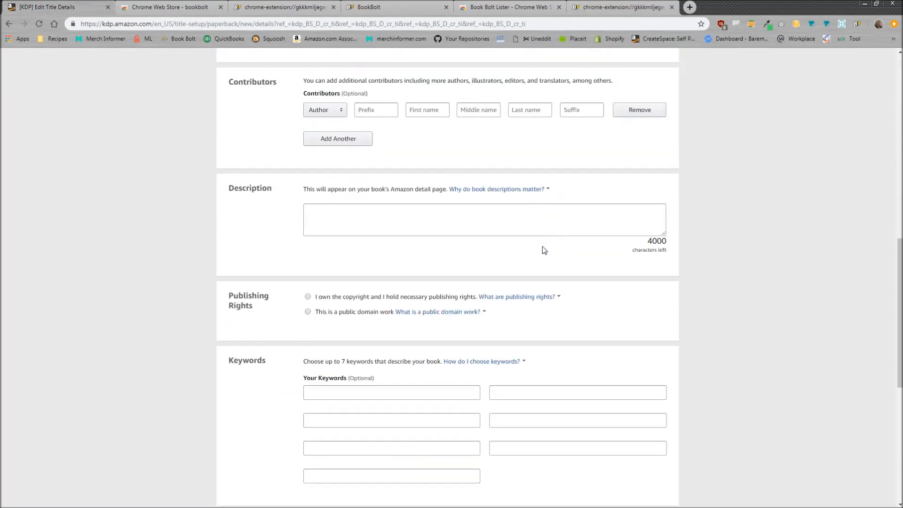
scroll(423, 255, "down", 8)
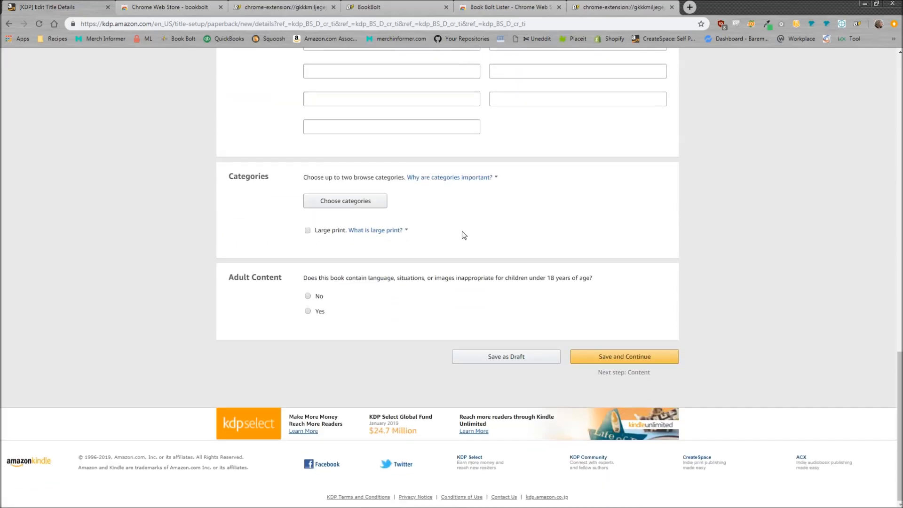
Step: Look up the active profile's hotkey in Book Bolt Lister and use it to fill in the KDP paperback details form
scroll(292, 336, "up", 20)
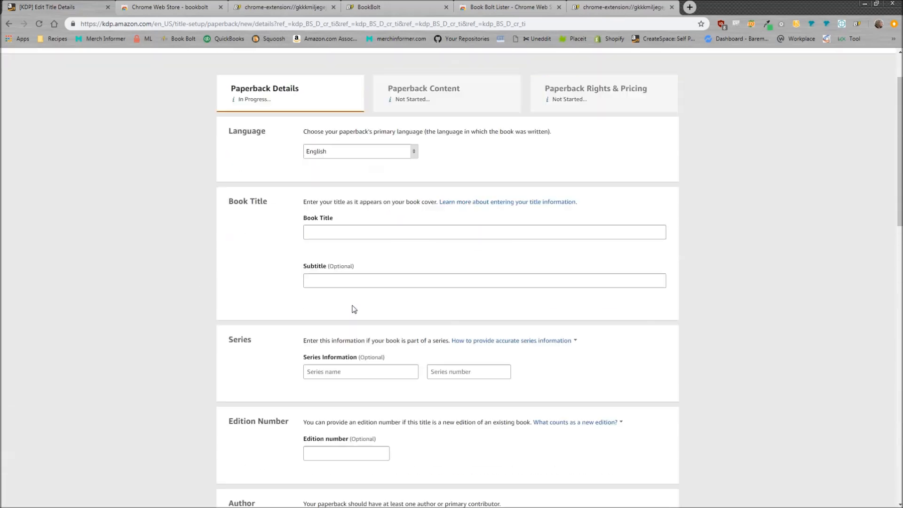
left_click(475, 348)
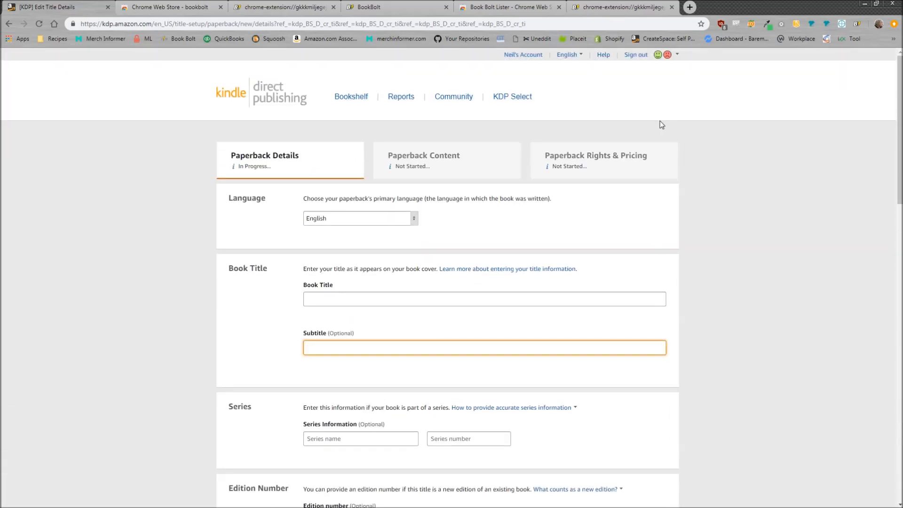
left_click(600, 6)
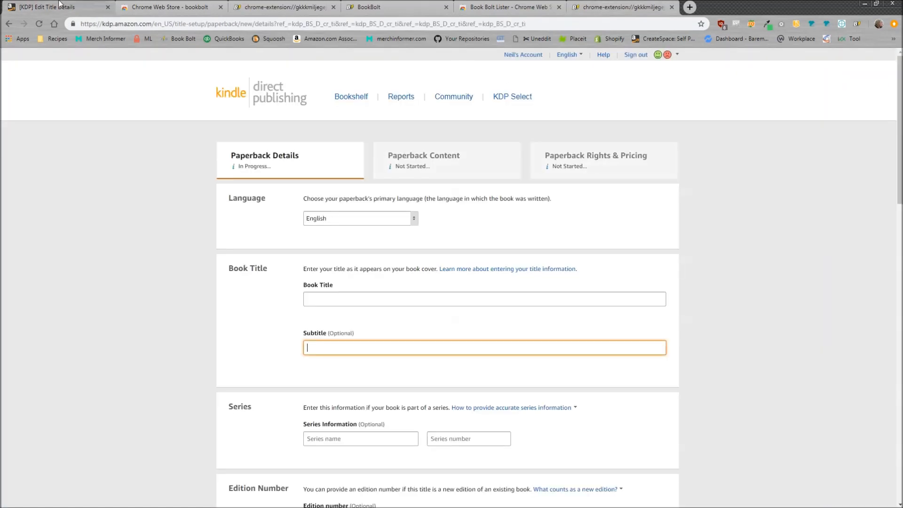
left_click(77, 6)
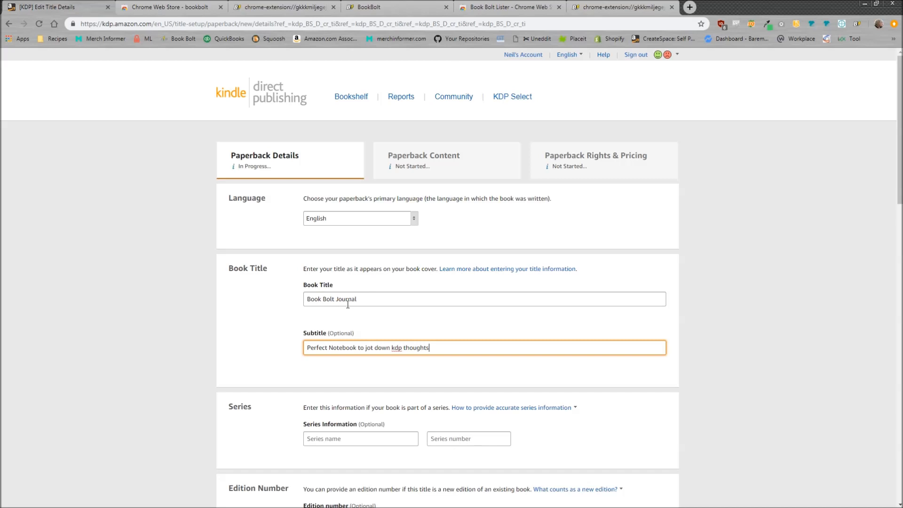
Step: Check the book title, subtitle and primary author fields filled in on the paperback details form
scroll(348, 304, "down", 2)
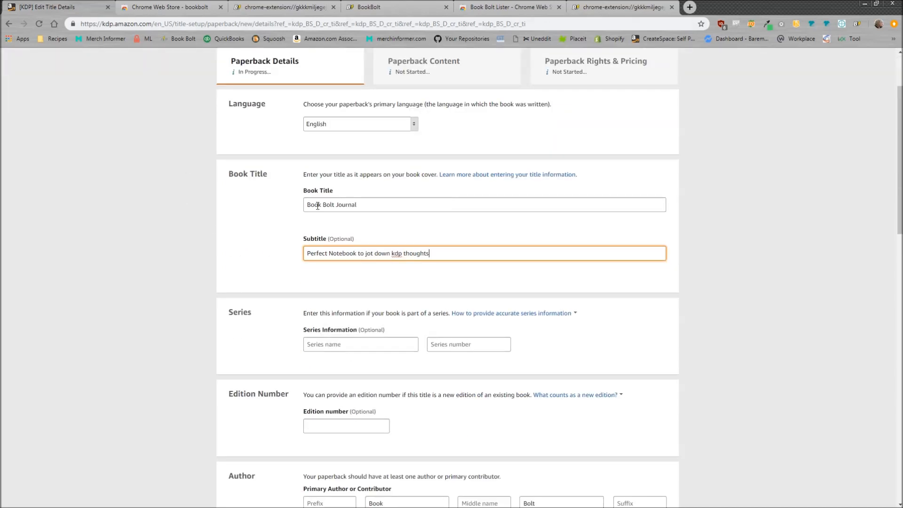
left_click_drag(353, 204, 253, 207)
scroll(354, 203, "down", 2)
left_click_drag(365, 158, 183, 154)
scroll(288, 217, "down", 2)
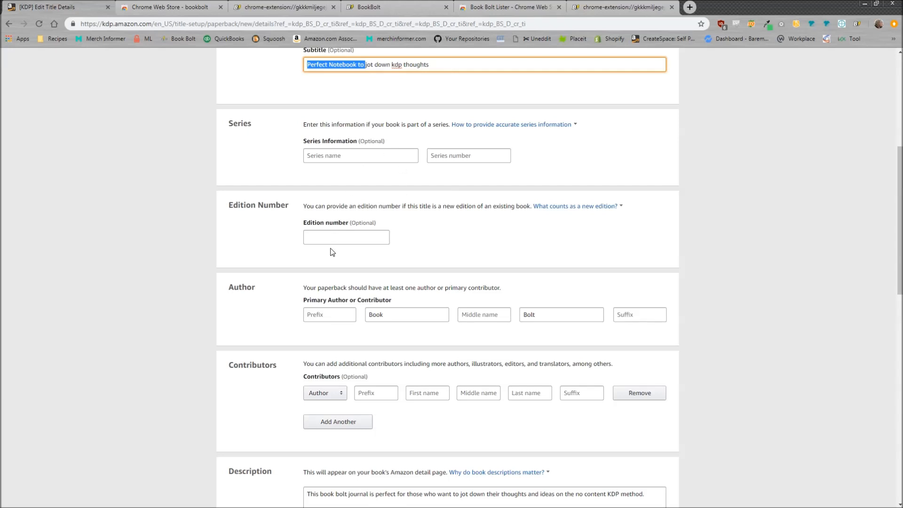
scroll(333, 253, "down", 2)
left_click_drag(388, 221, 365, 225)
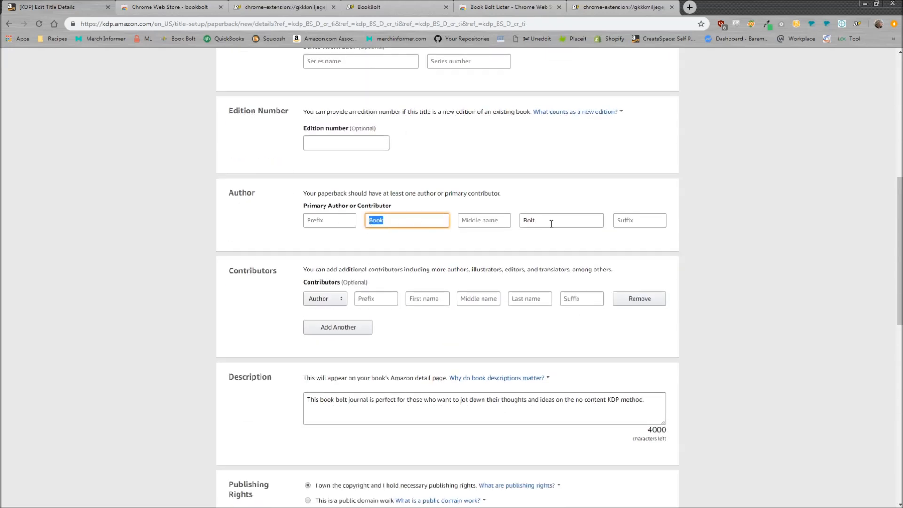
left_click_drag(552, 224, 520, 222)
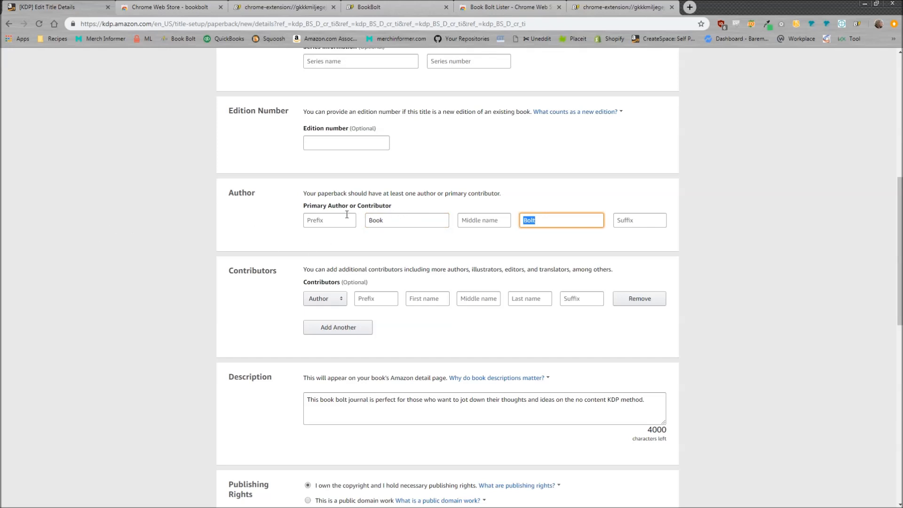
Step: Review the description, publishing rights, keywords, category and adult content entries on the rest of the details form
scroll(419, 247, "down", 2)
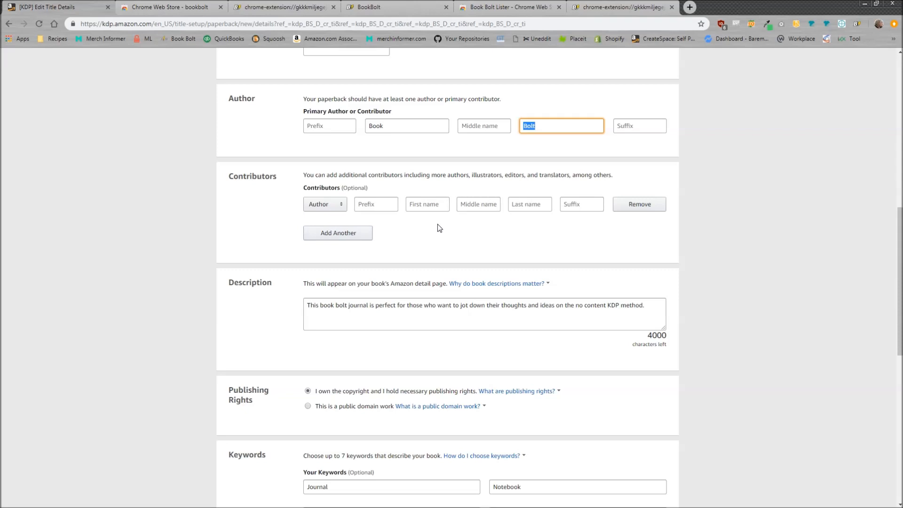
scroll(435, 230, "down", 2)
left_click_drag(531, 225, 202, 225)
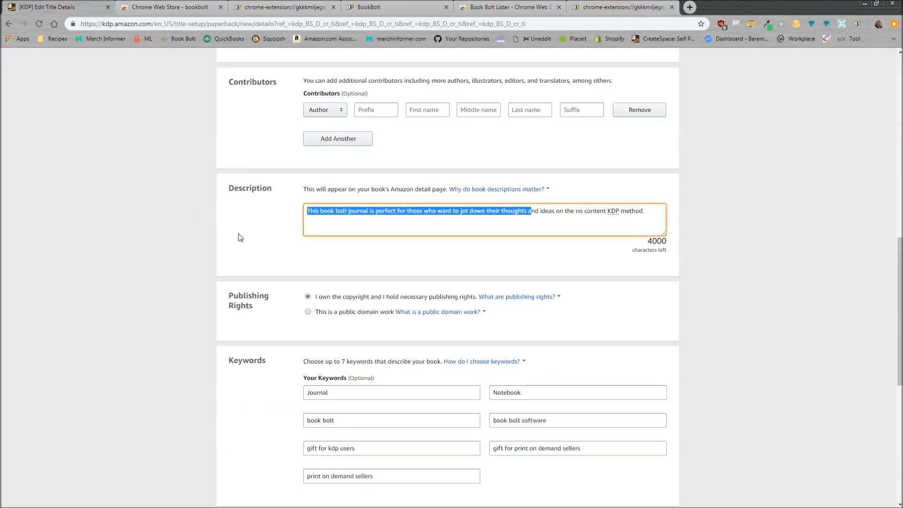
scroll(424, 269, "down", 2)
scroll(424, 269, "down", 2)
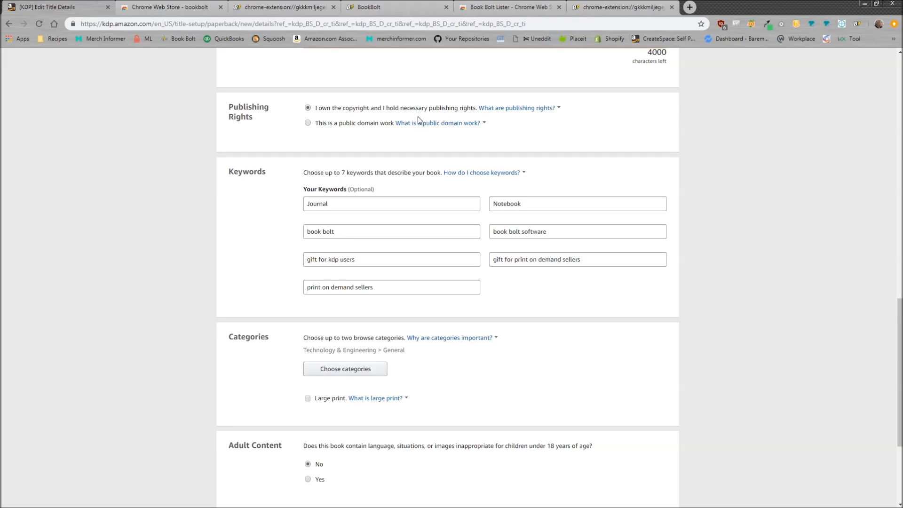
scroll(447, 232, "down", 4)
scroll(471, 221, "up", 7)
scroll(512, 232, "down", 4)
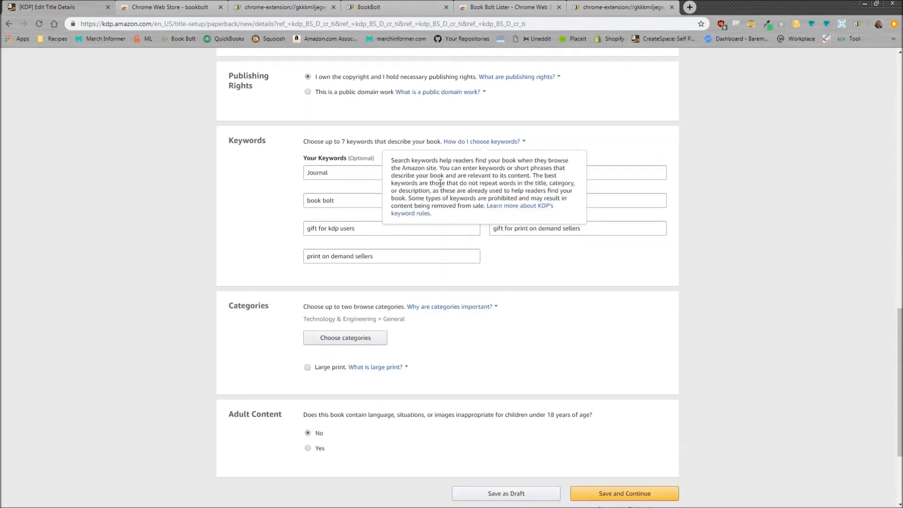
scroll(425, 321, "down", 2)
left_click_drag(403, 224, 311, 257)
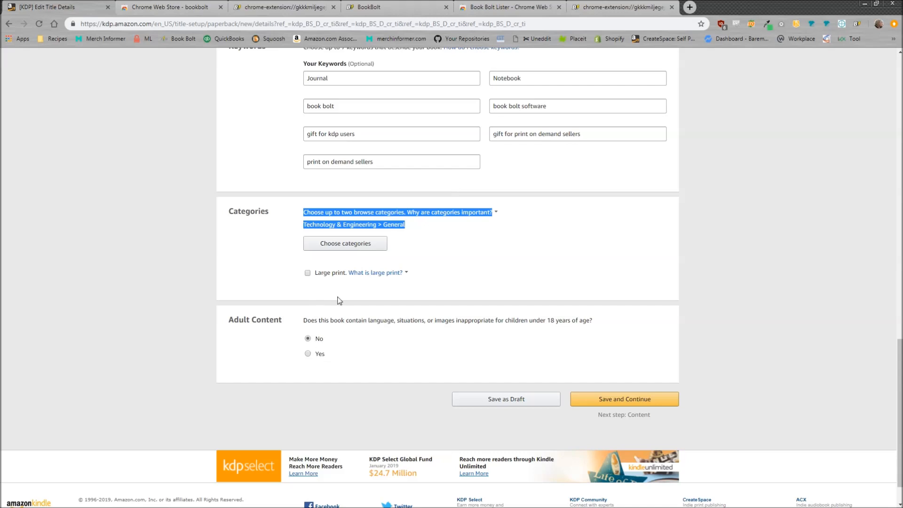
Step: Save the paperback details, continue to the Paperback Content page and look over its print options, manuscript and cover sections
left_click(616, 403)
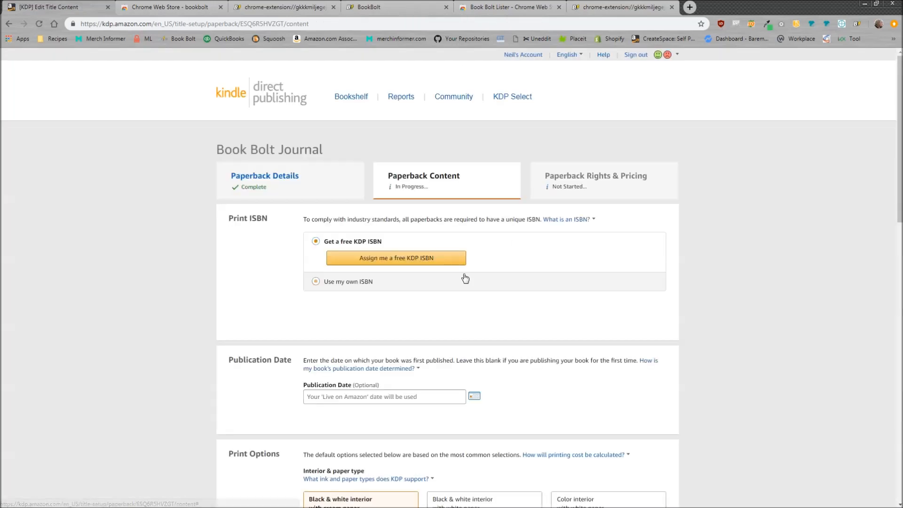
scroll(424, 305, "down", 5)
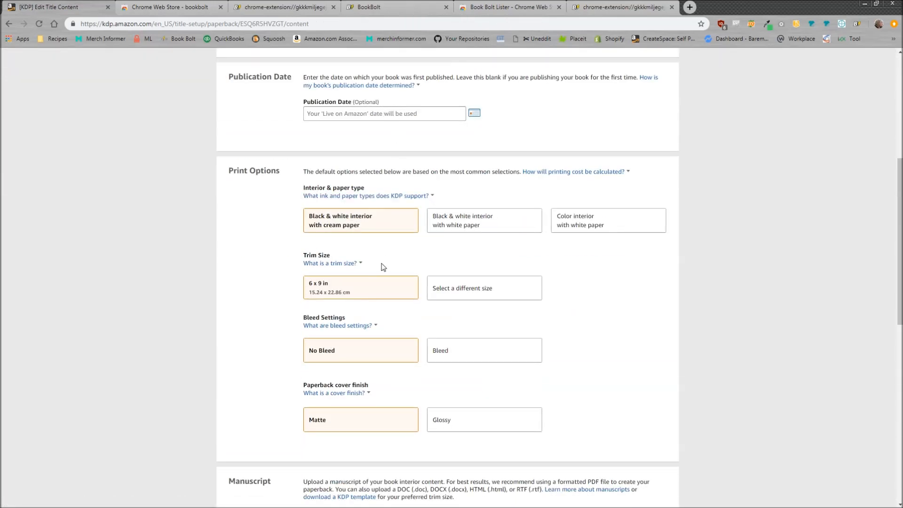
scroll(382, 266, "down", 8)
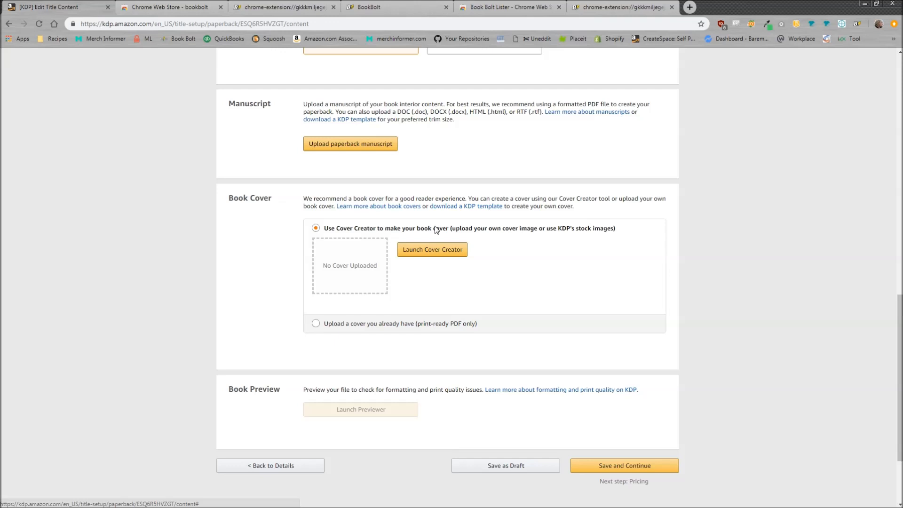
Step: Recheck the profile's hotkey in Book Bolt Lister and return to the KDP Paperback Content page
left_click(635, 6)
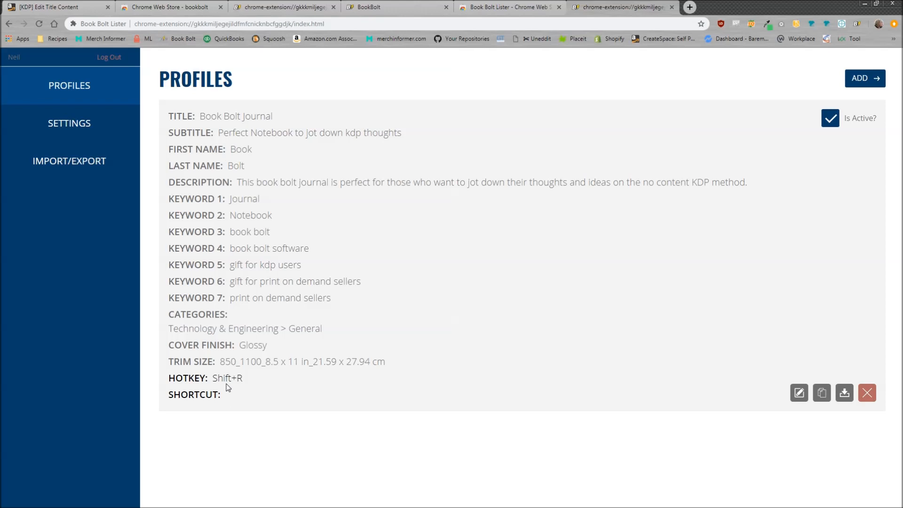
left_click(66, 4)
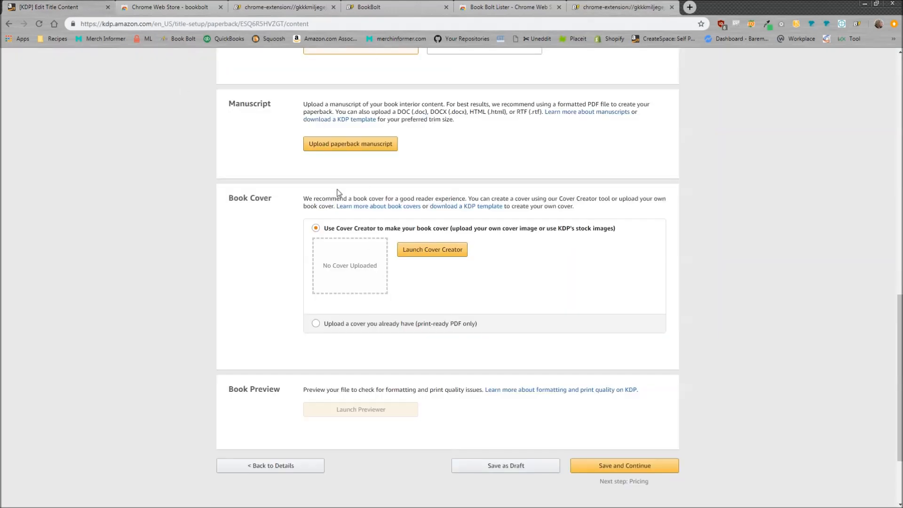